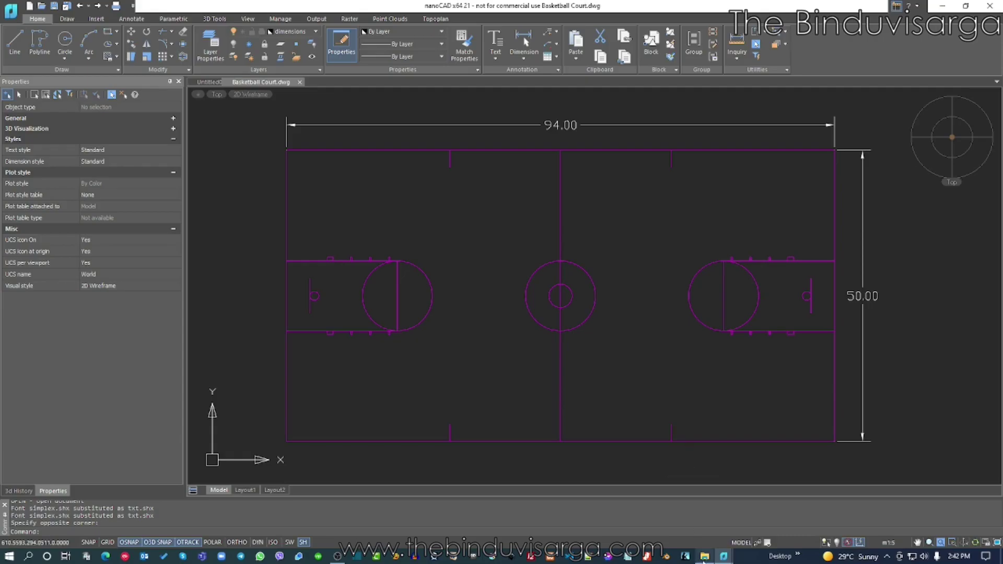
Step: Bring up the scripts folder and open SJ901S1.SCR in Notepad++ for editing
click(704, 557)
drag(692, 154, 577, 150)
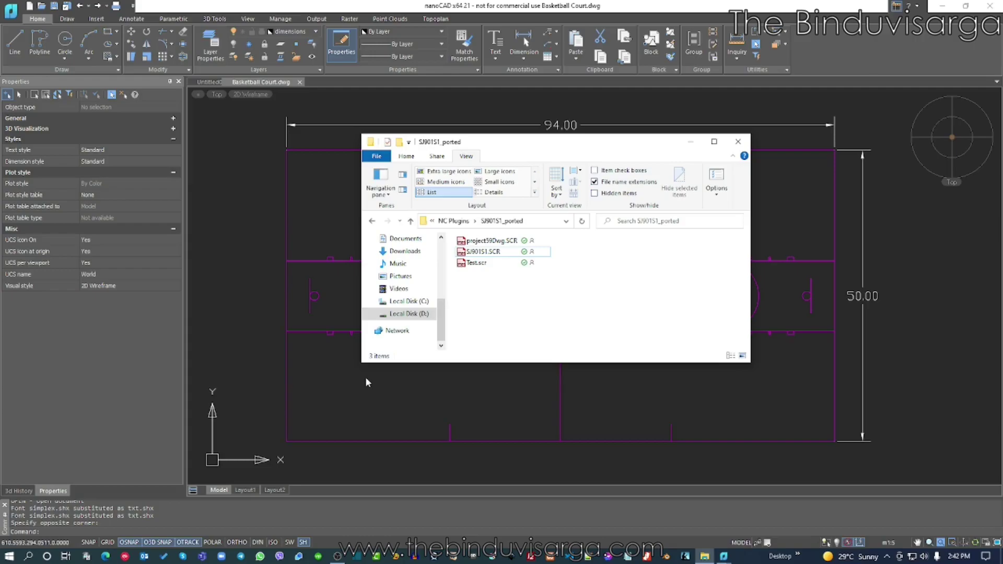
right_click(487, 253)
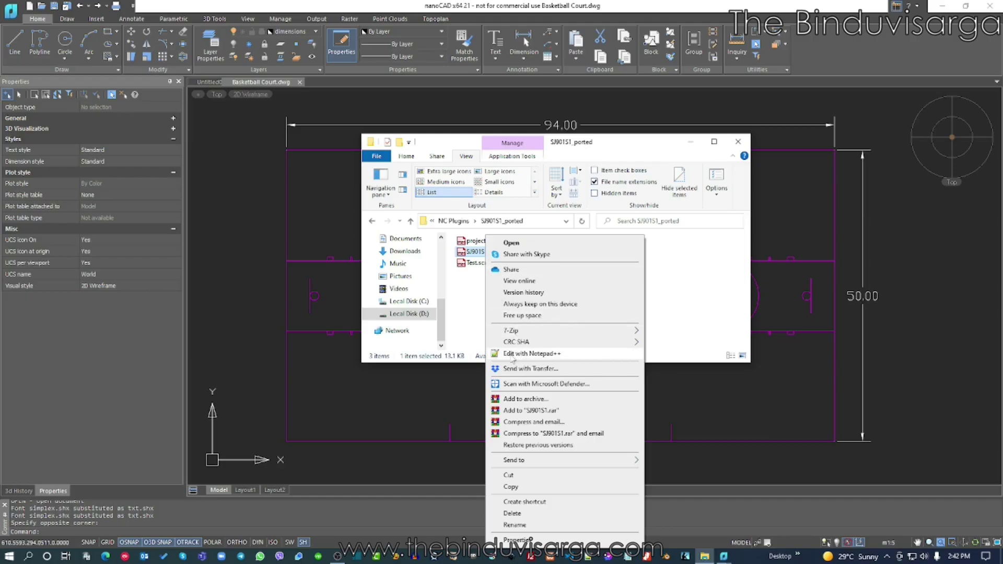
click(546, 356)
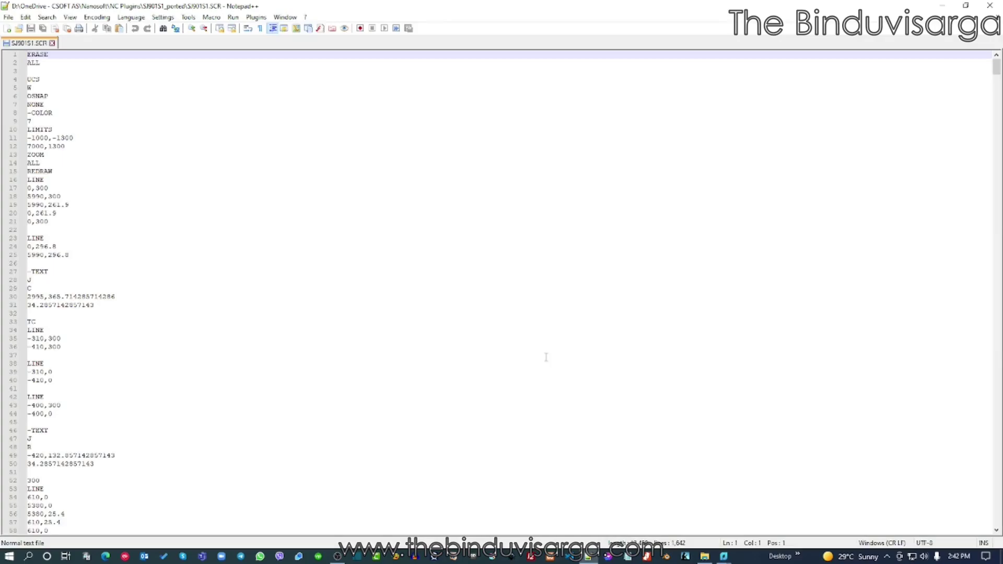
scroll(91, 217, down, 3)
scroll(90, 234, down, 5)
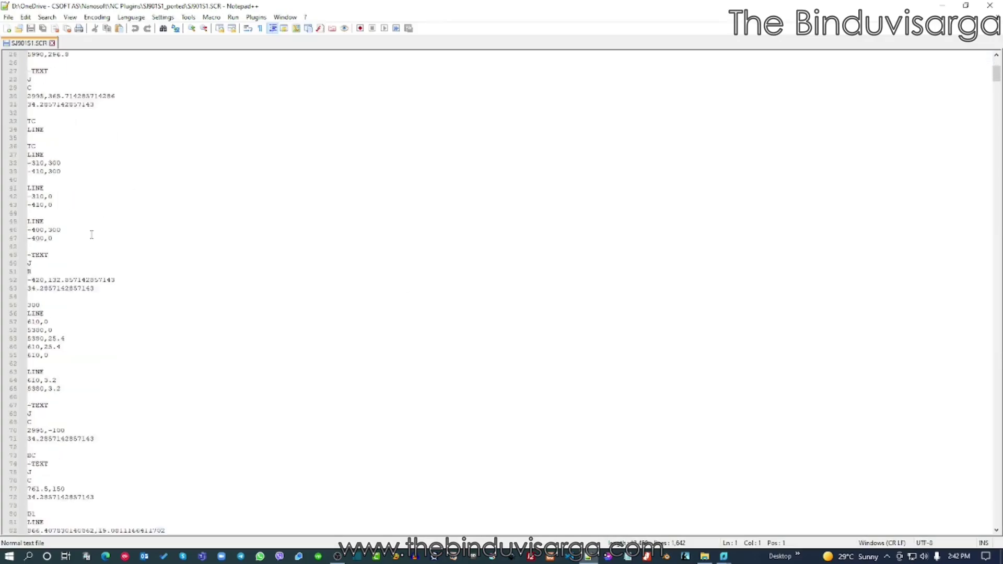
scroll(90, 235, down, 5)
scroll(95, 239, down, 5)
scroll(98, 247, down, 3)
scroll(101, 255, up, 10)
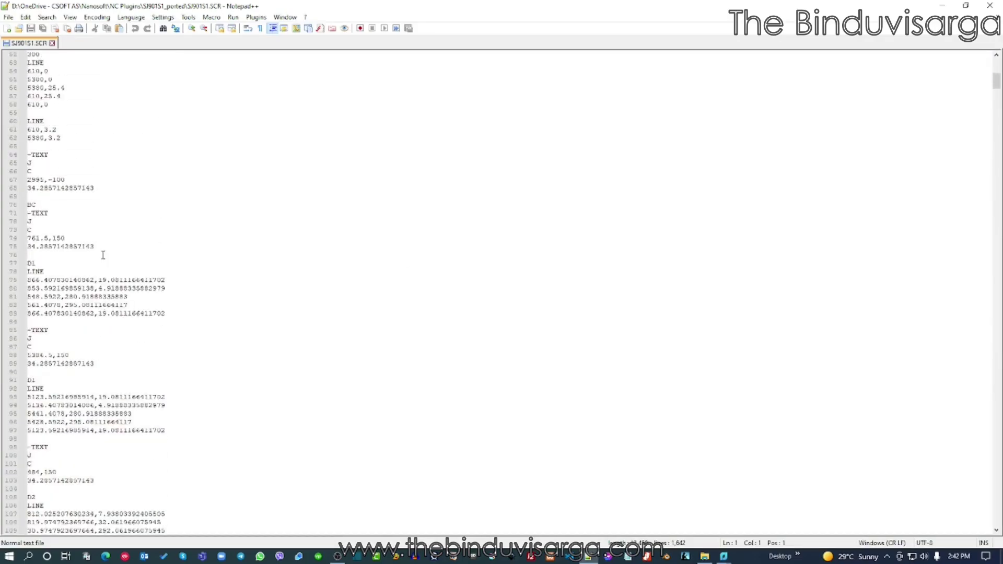
scroll(102, 255, up, 4)
scroll(103, 256, up, 4)
scroll(102, 256, up, 5)
scroll(103, 257, up, 4)
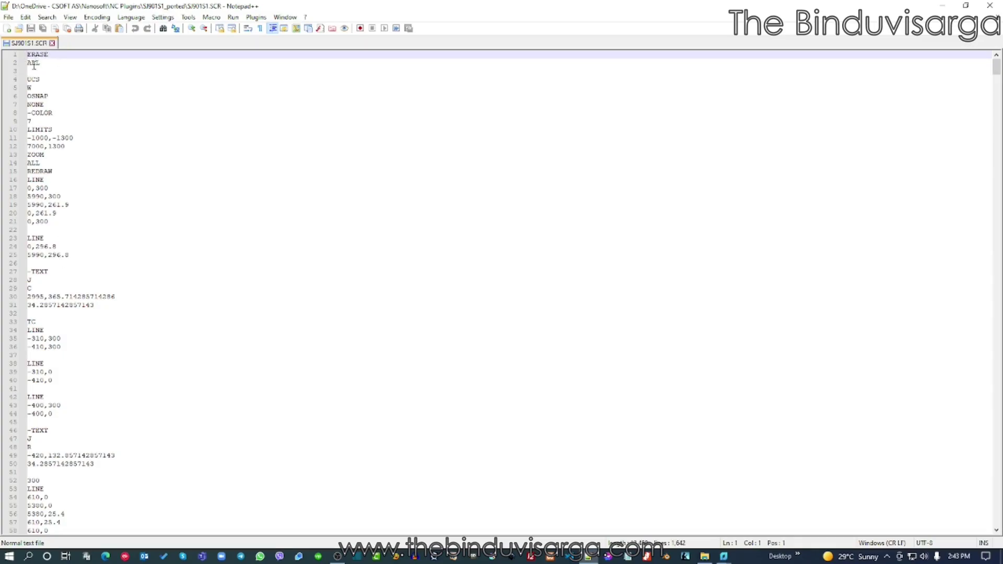
Step: Select the script's opening ERASE and ALL lines, lines 1–2
drag(41, 64, 27, 54)
Step: Select the first LINE block (lines 16–21) and step through its vertices 0,300 to 5990,300 and back
drag(28, 181, 53, 221)
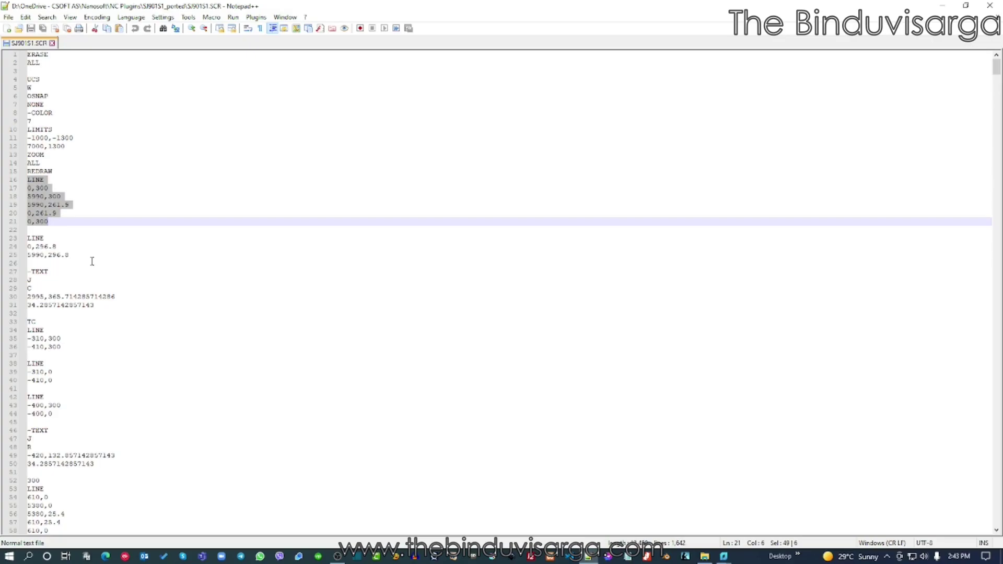
click(52, 189)
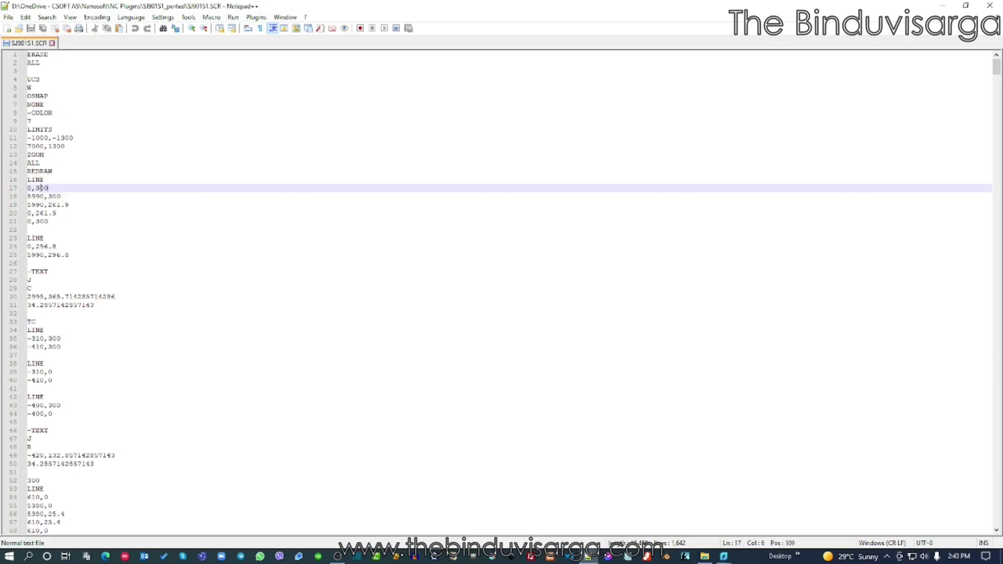
click(48, 197)
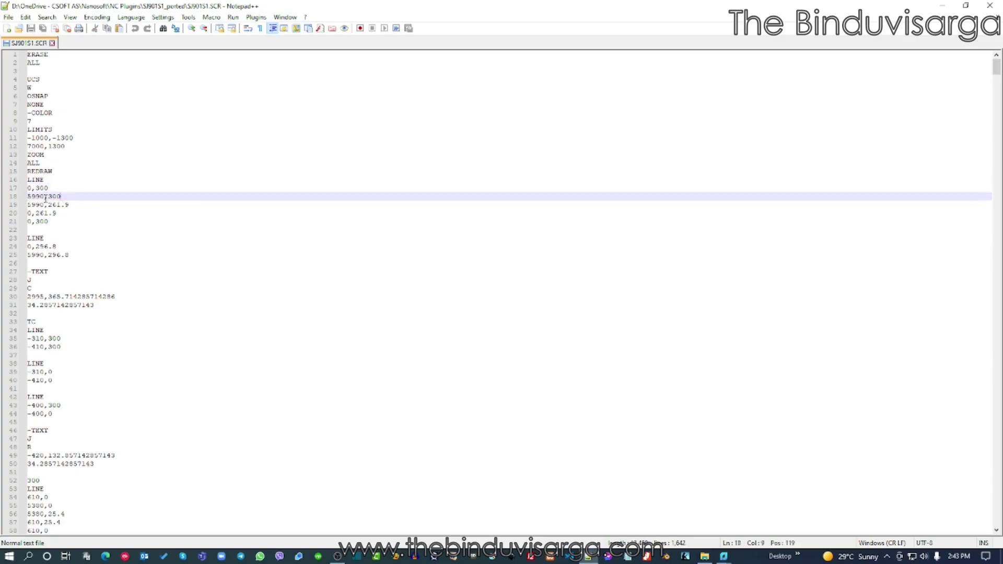
click(67, 205)
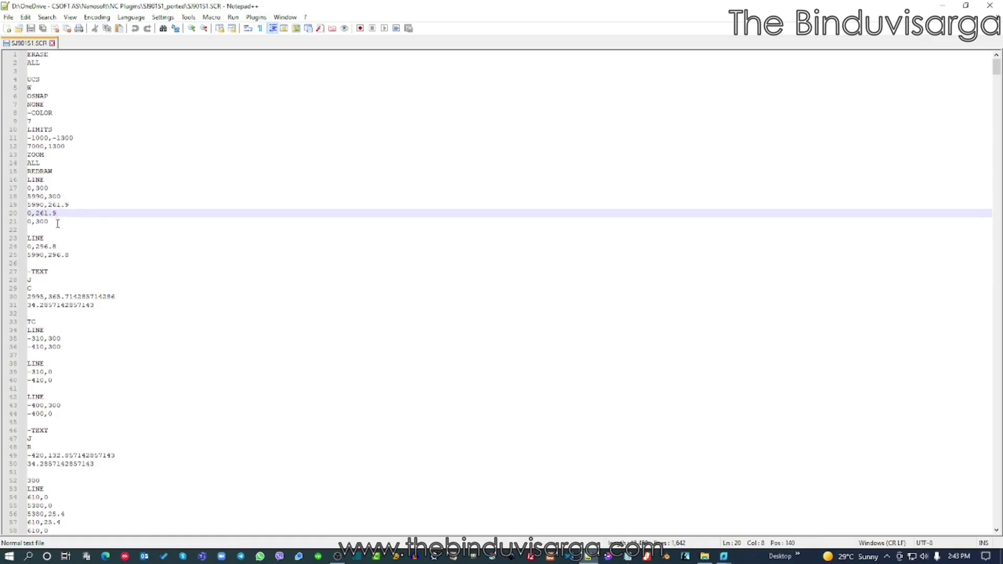
click(59, 227)
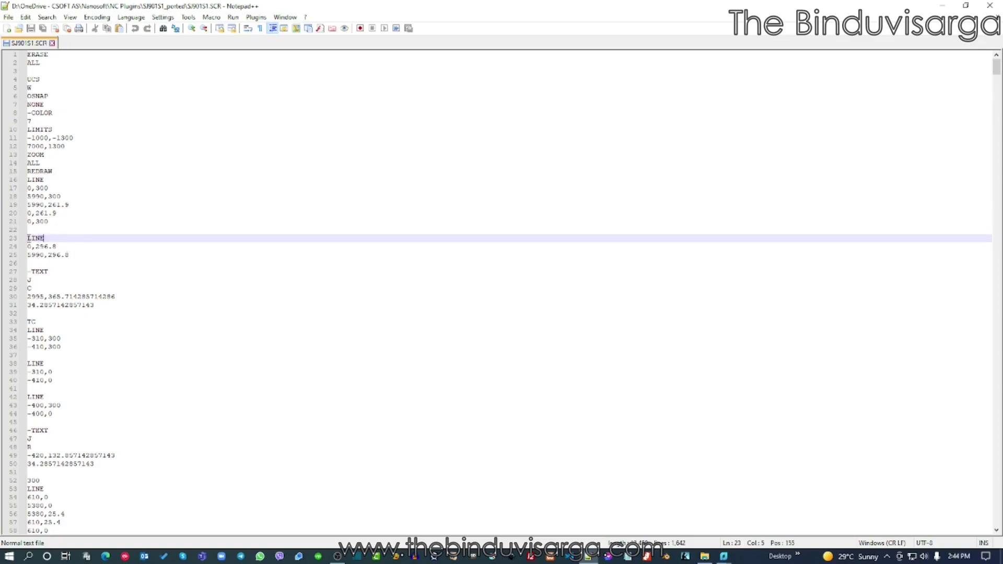
Step: Highlight lines 23–25: the LINE command and its points 0,296.8 to 1990,296.8
drag(45, 238, 27, 238)
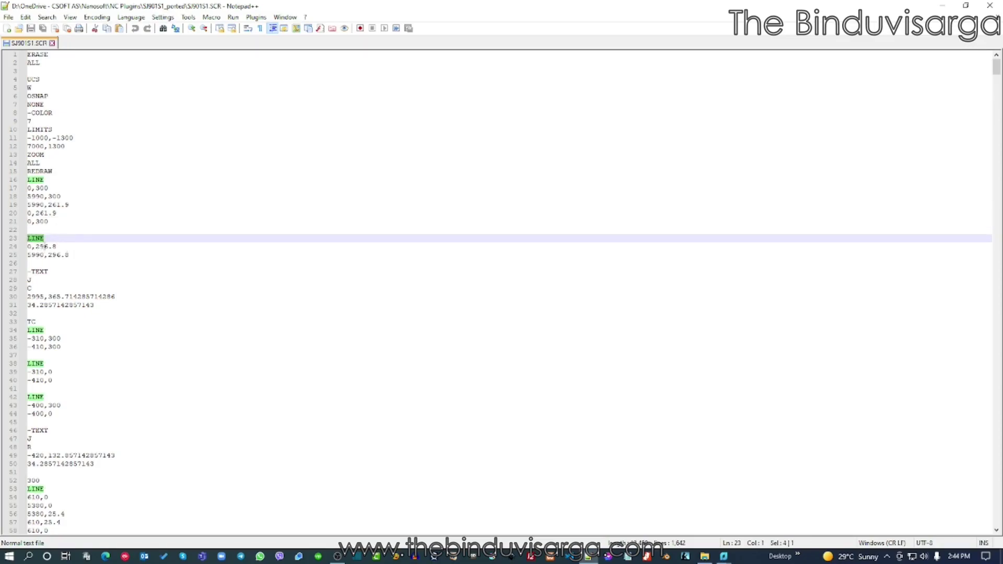
mouse_move(57, 247)
mouse_down()
mouse_move(27, 246)
mouse_move(17, 257)
mouse_up()
click(75, 254)
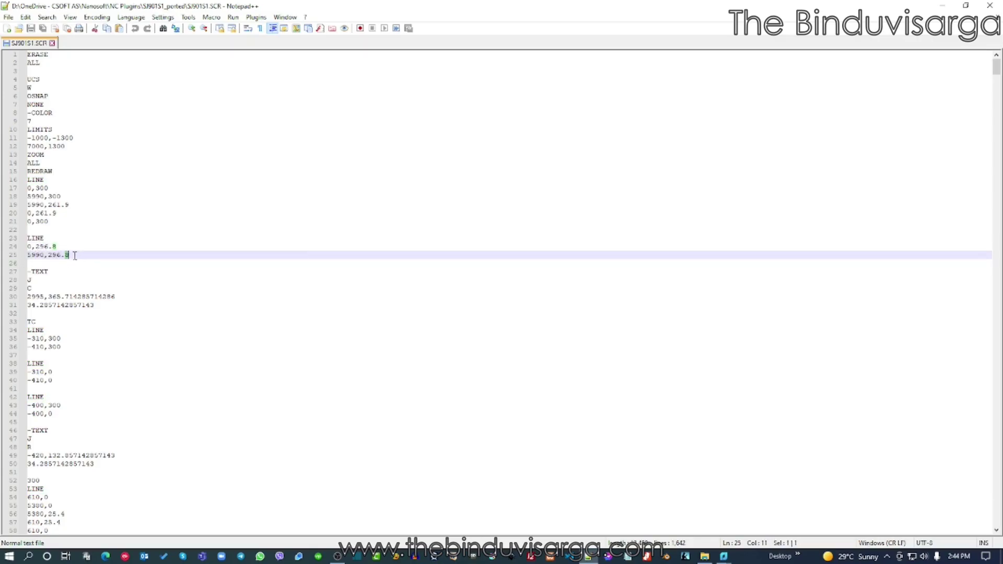
key(shift+Up)
key(shift+Up)
key(shift+Home)
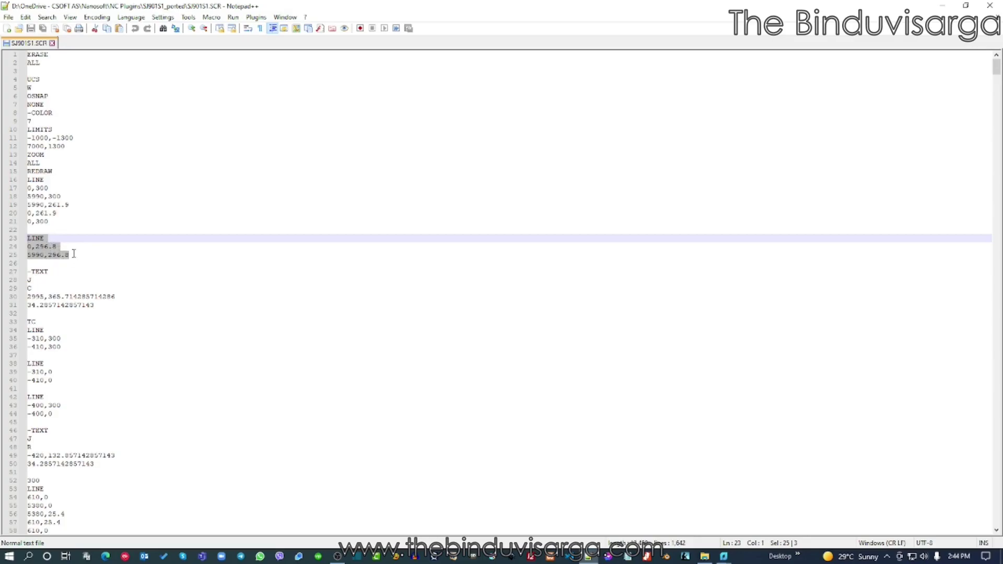
scroll(72, 251, down, 6)
scroll(72, 250, down, 7)
scroll(72, 251, down, 7)
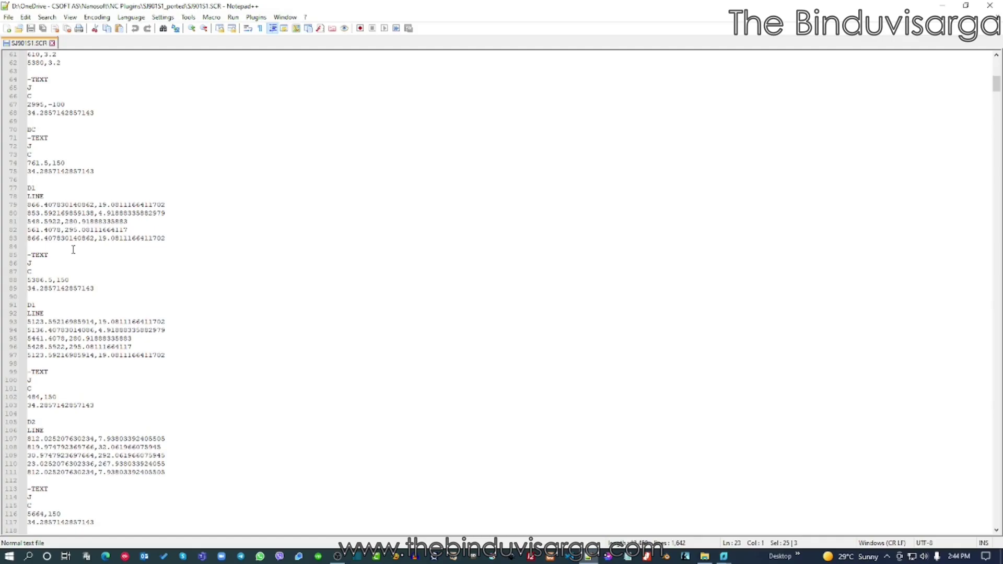
scroll(72, 250, up, 6)
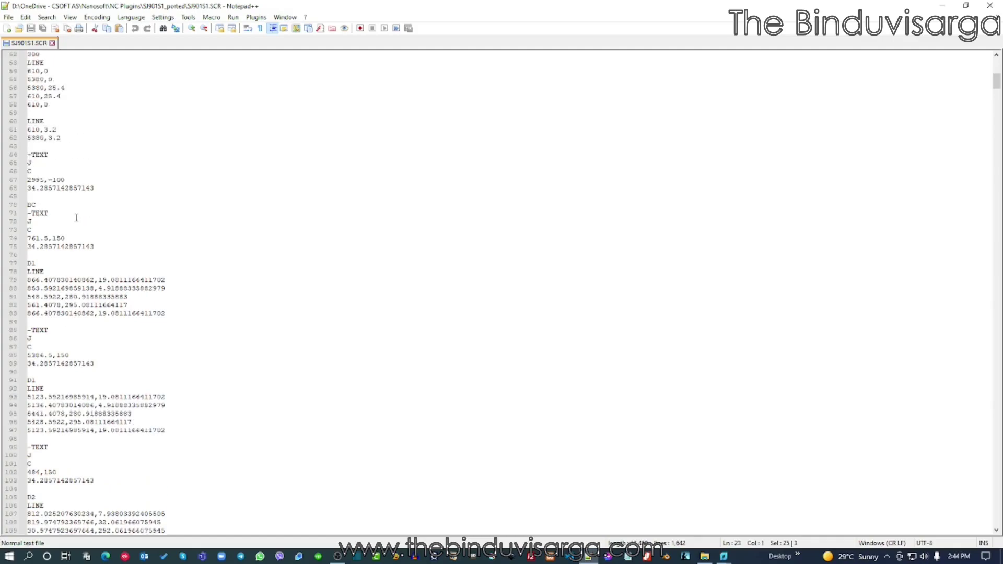
scroll(74, 235, up, 6)
scroll(75, 223, up, 6)
scroll(76, 219, up, 2)
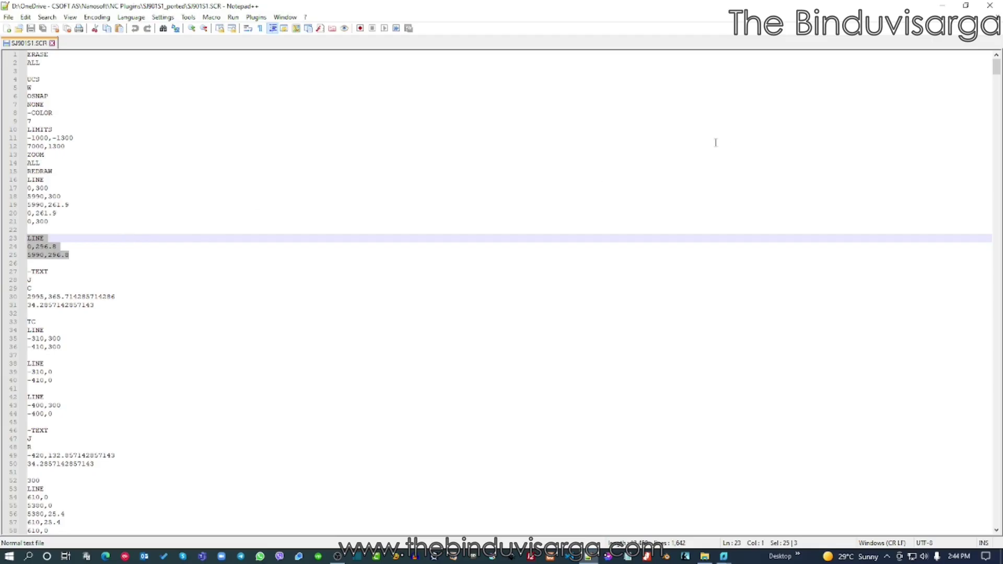
Step: Copy the scripts folder path and hide the Notepad++ and folder windows
click(965, 6)
click(980, 250)
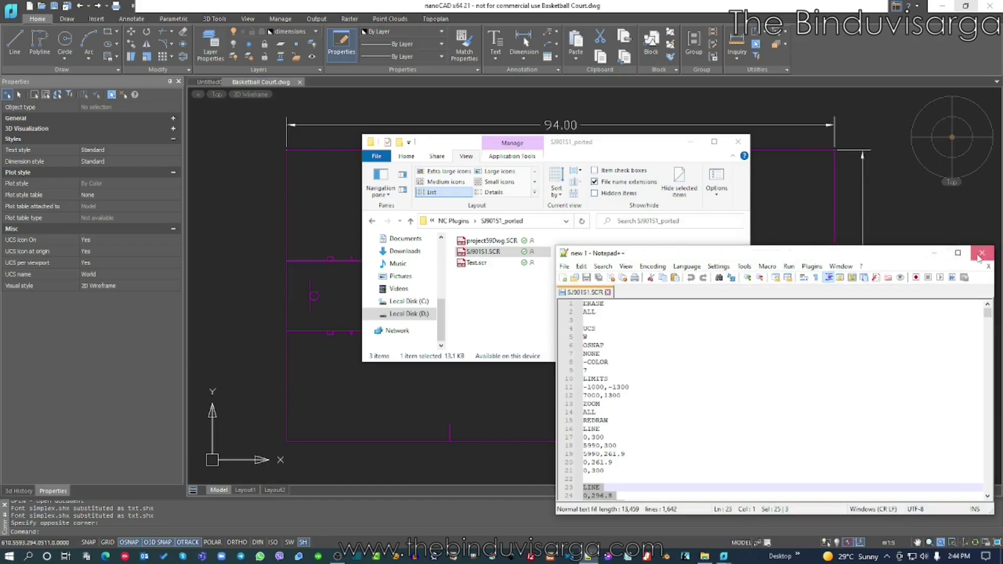
click(535, 221)
right_click(537, 222)
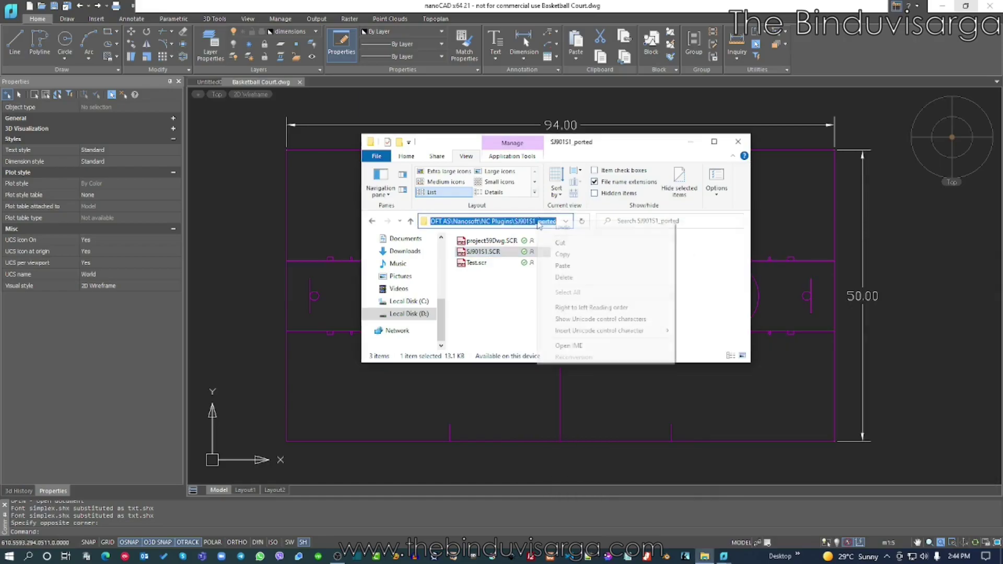
click(563, 254)
click(612, 298)
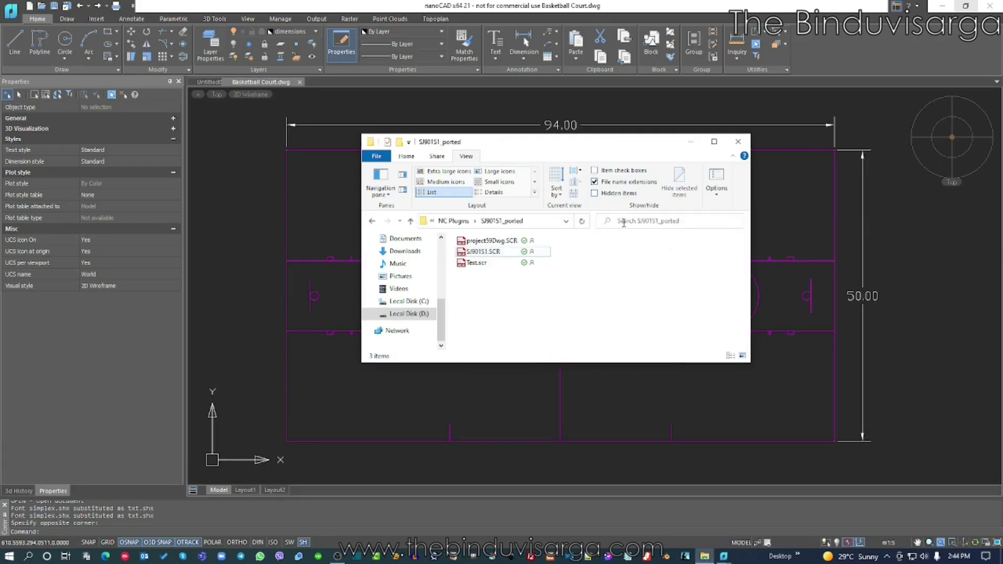
click(690, 143)
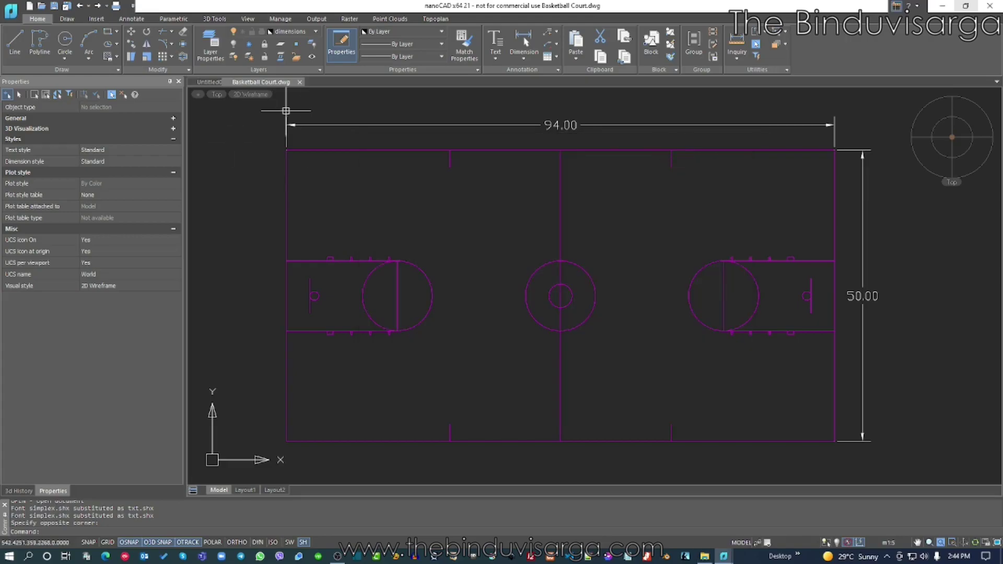
Step: Close Basketball Court.dwg, then pick SJ901S1.SCR from the pasted folder in the Script dialog
click(299, 82)
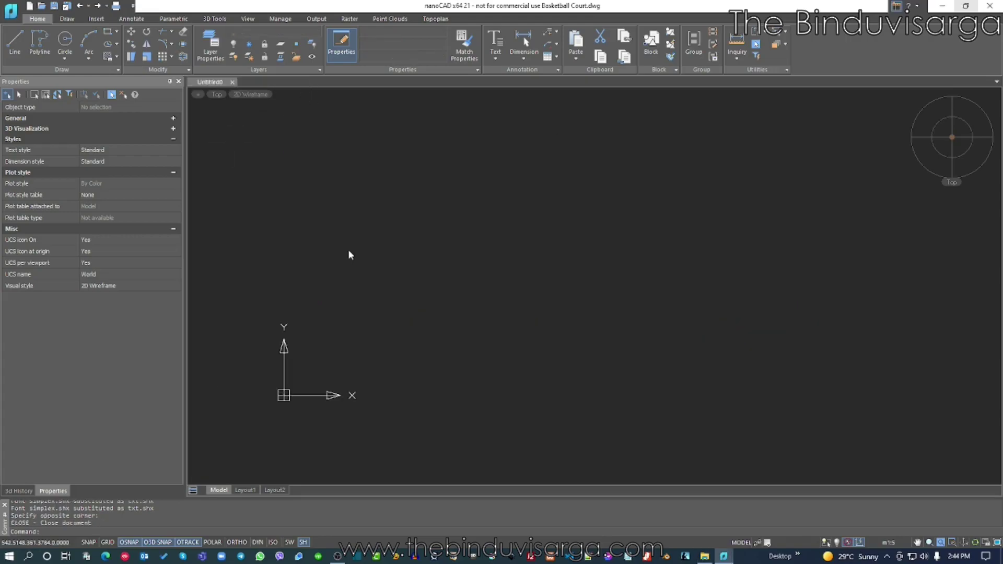
click(279, 18)
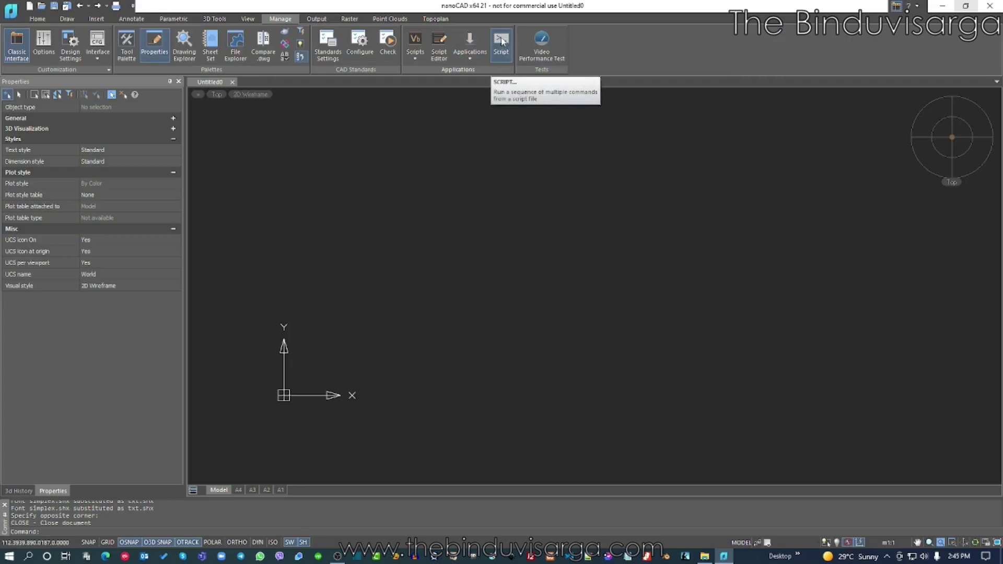
click(502, 43)
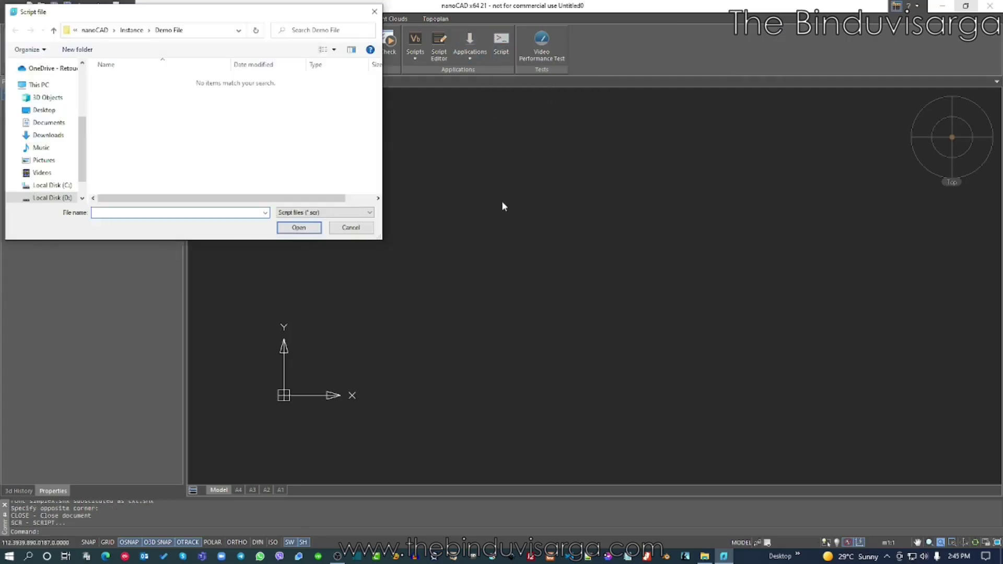
click(210, 33)
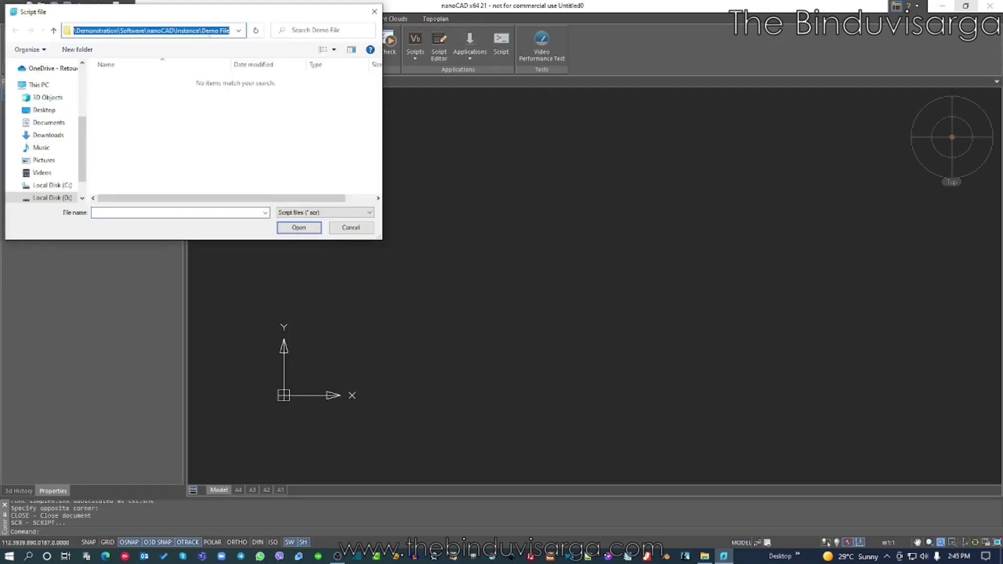
key(ctrl+v)
key(Return)
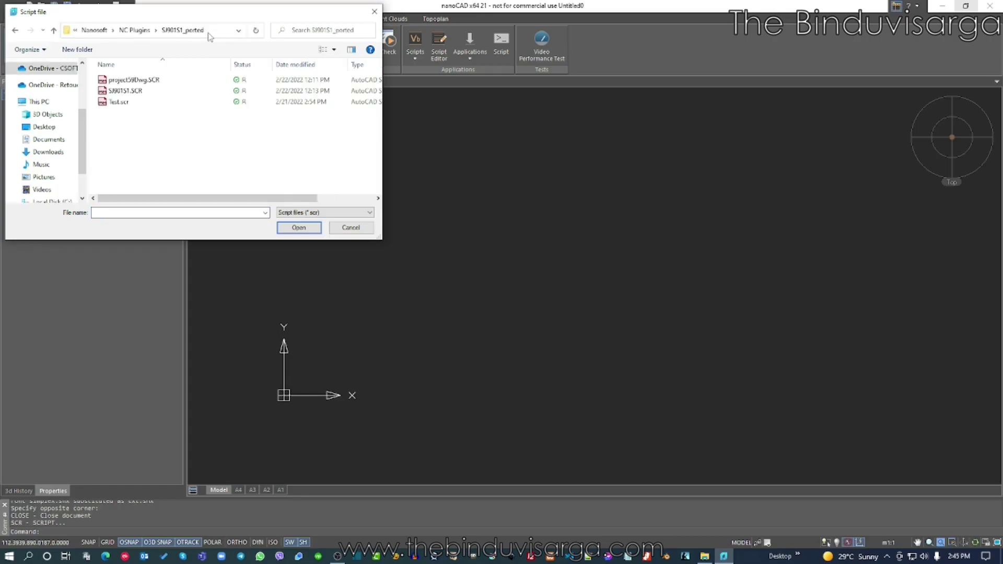
click(326, 216)
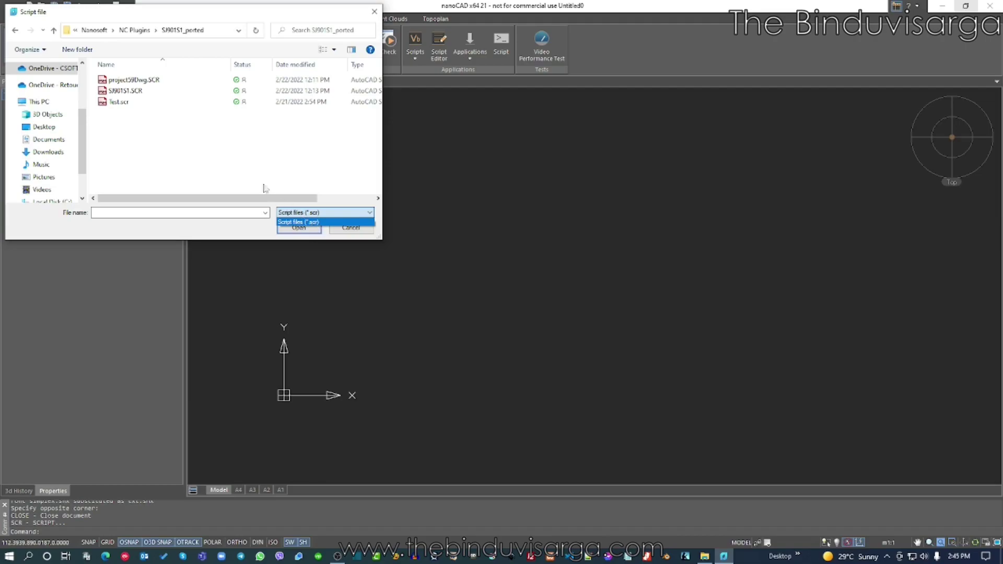
click(196, 149)
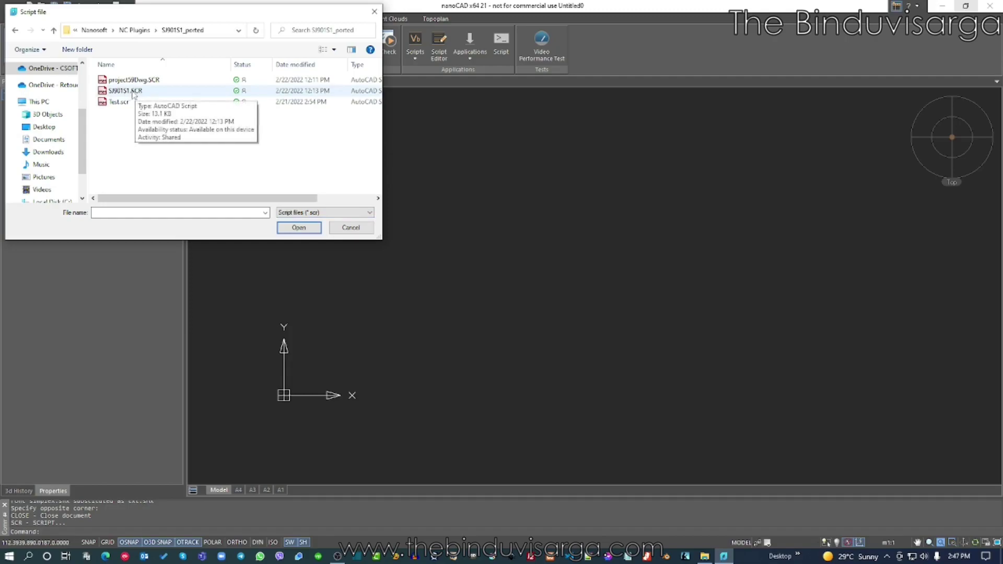
click(133, 95)
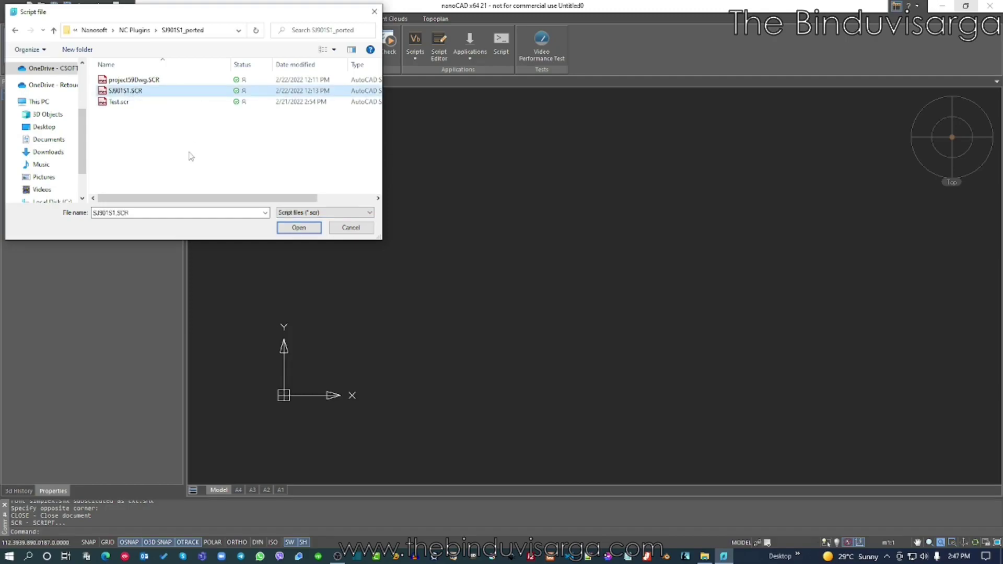
Step: Run SJ901S1.SCR and zoom extents to fit the whole truss on screen
click(294, 229)
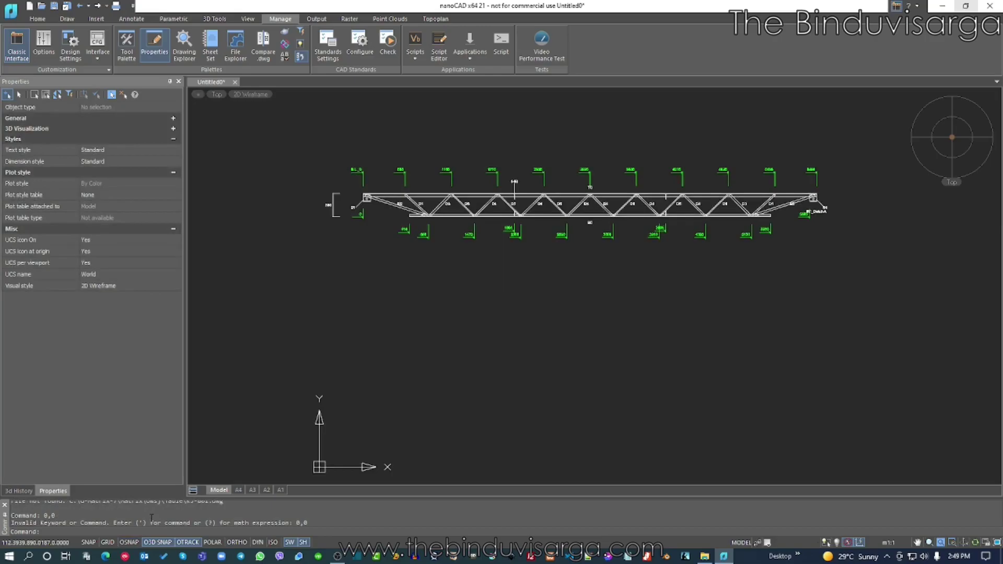
scroll(400, 227, down, 2)
text(z)
key(Return)
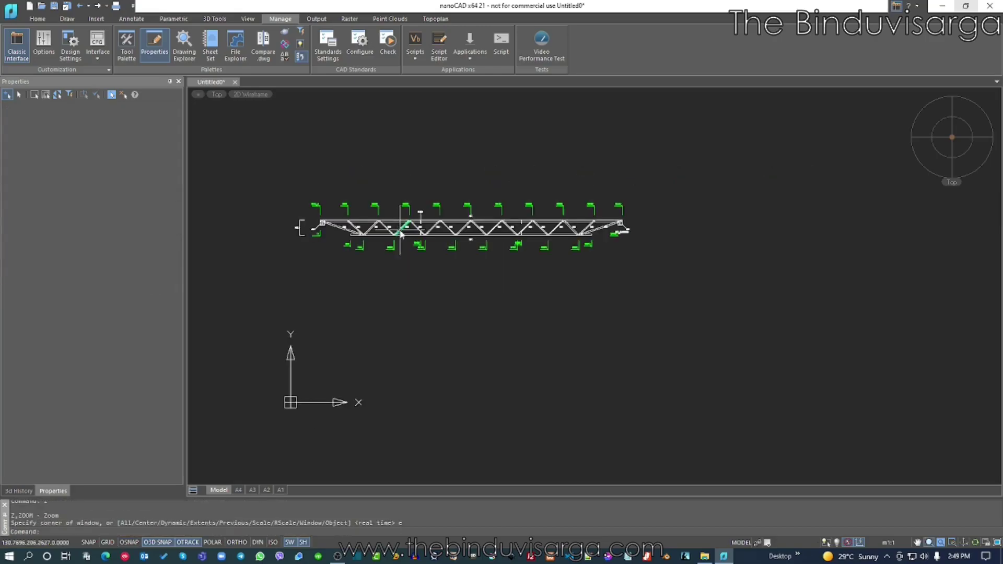
text(e)
key(Return)
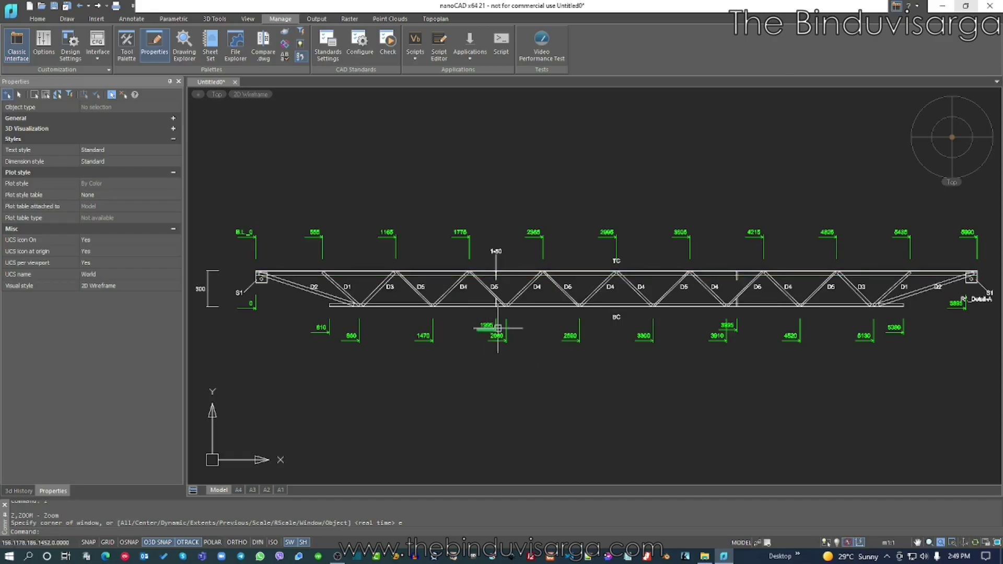
Step: Review the script's commands in the F2 command history, then close that window
key(F2)
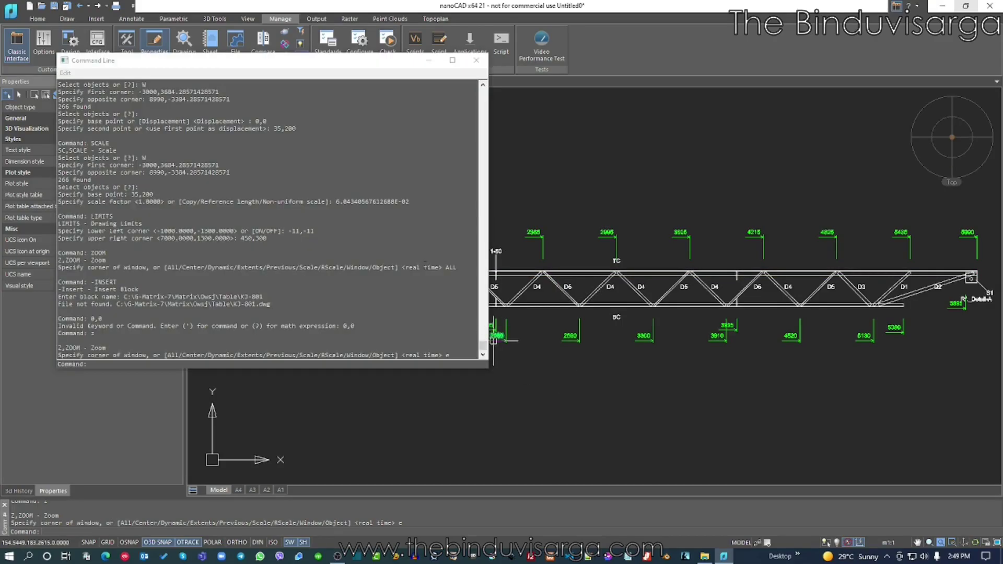
mouse_move(483, 350)
mouse_down()
mouse_move(483, 183)
mouse_move(489, 226)
mouse_up()
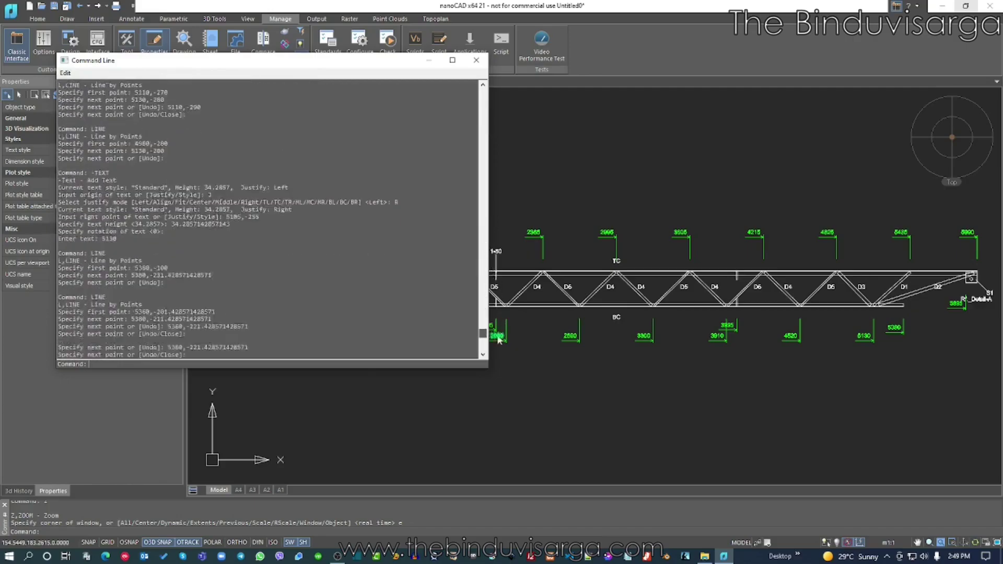
drag(489, 226, 502, 362)
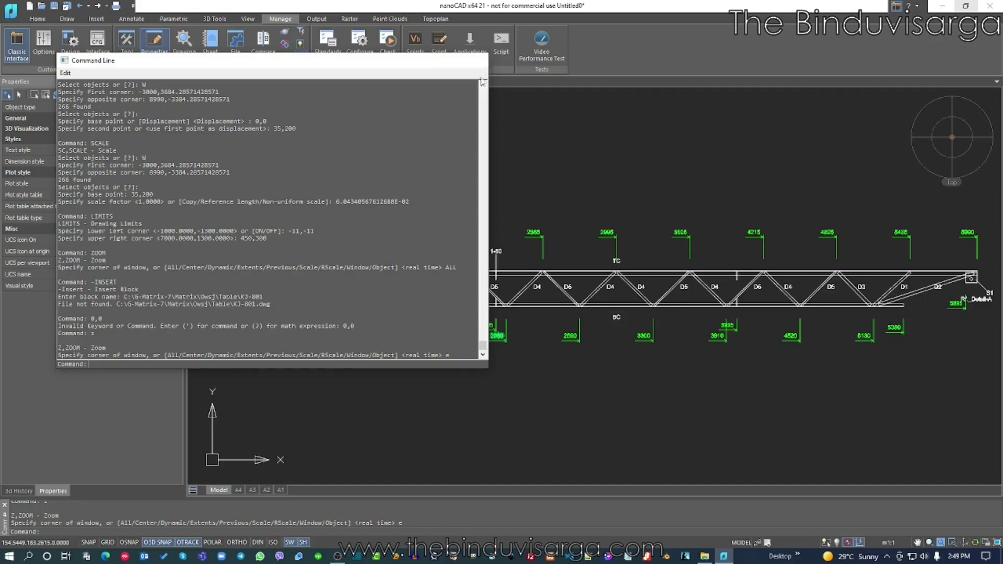
click(475, 60)
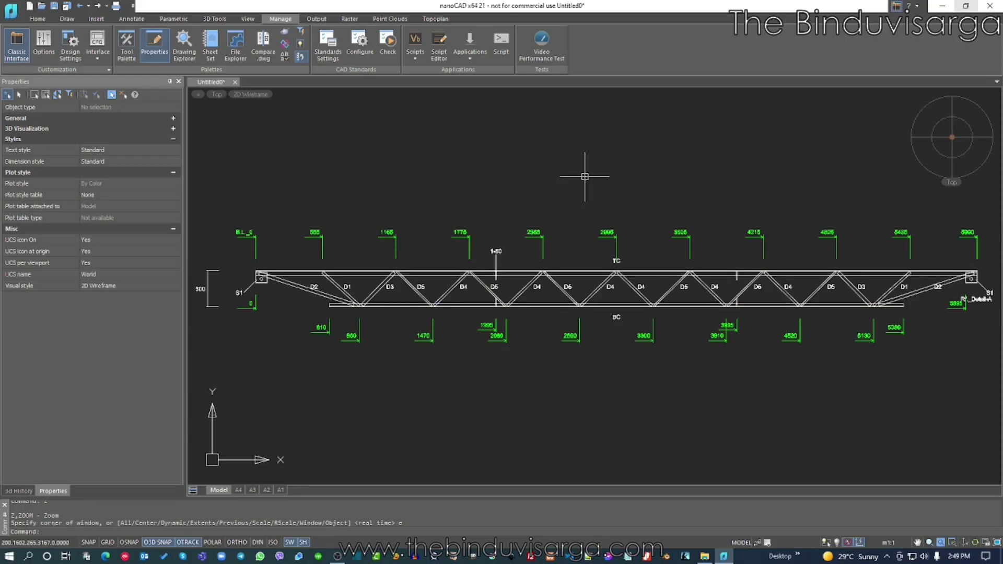
scroll(501, 173, down, 3)
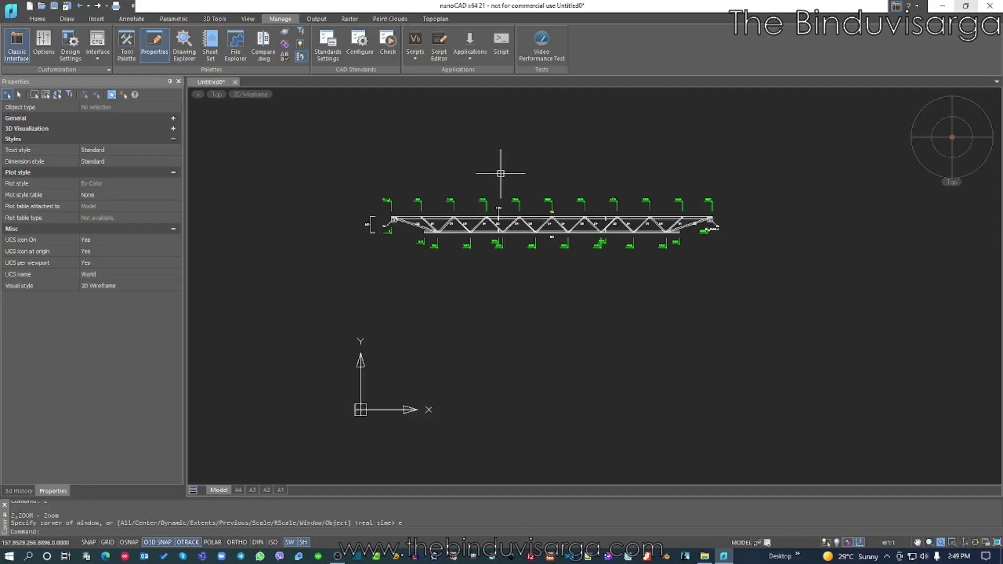